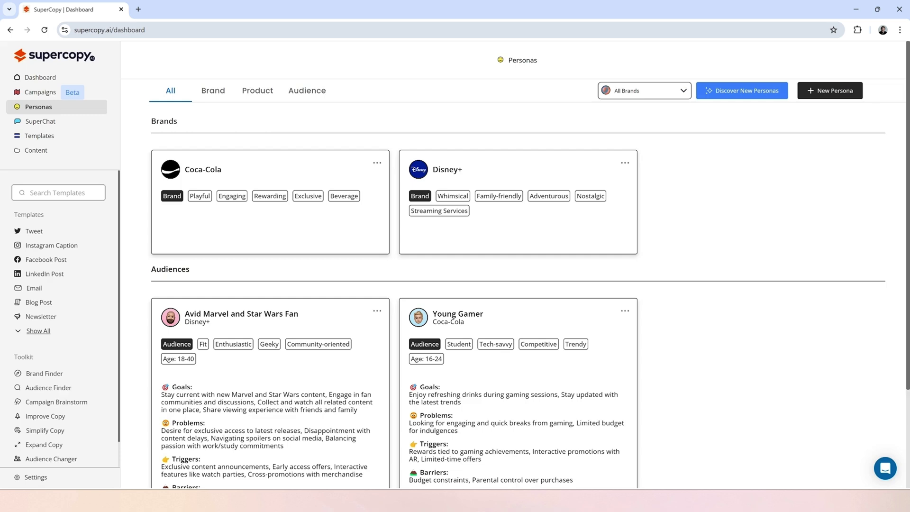
# Preview the New Persona options: the brand persona form, then the audience persona form.
pyautogui.click(829, 90)
pyautogui.click(817, 112)
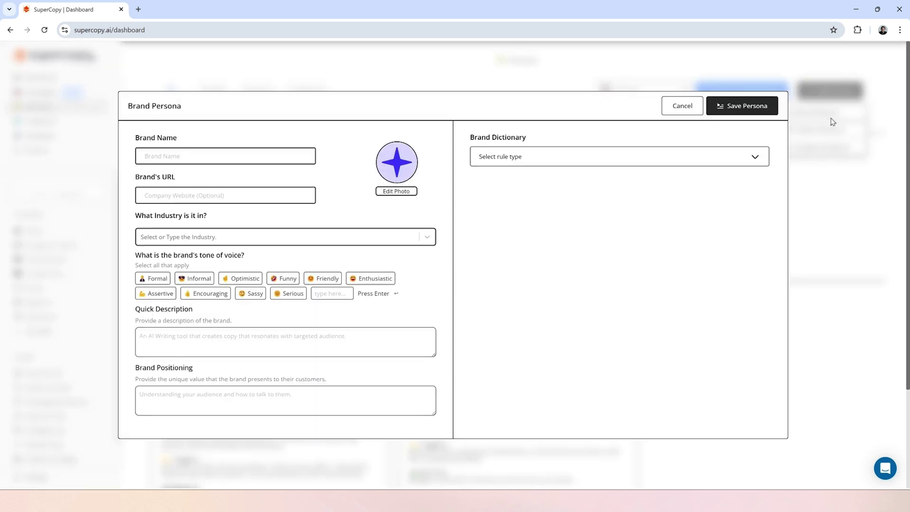
pyautogui.click(829, 90)
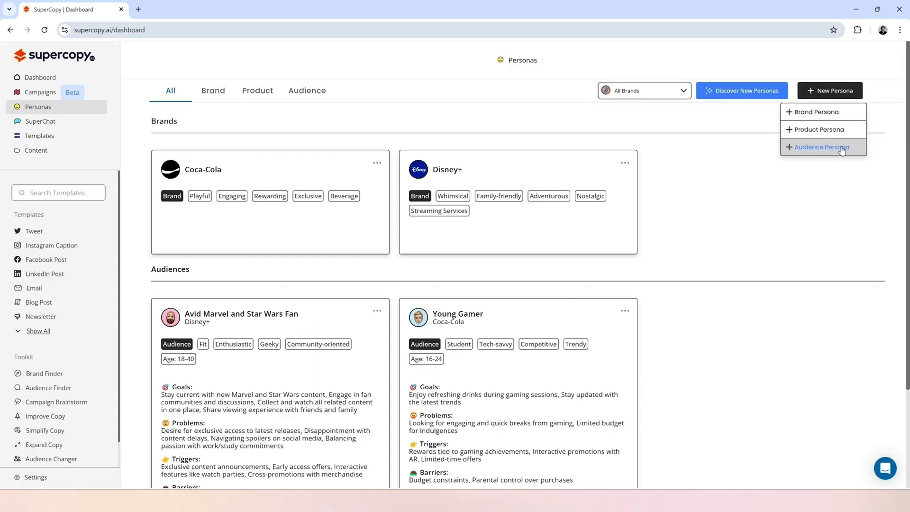
pyautogui.click(840, 147)
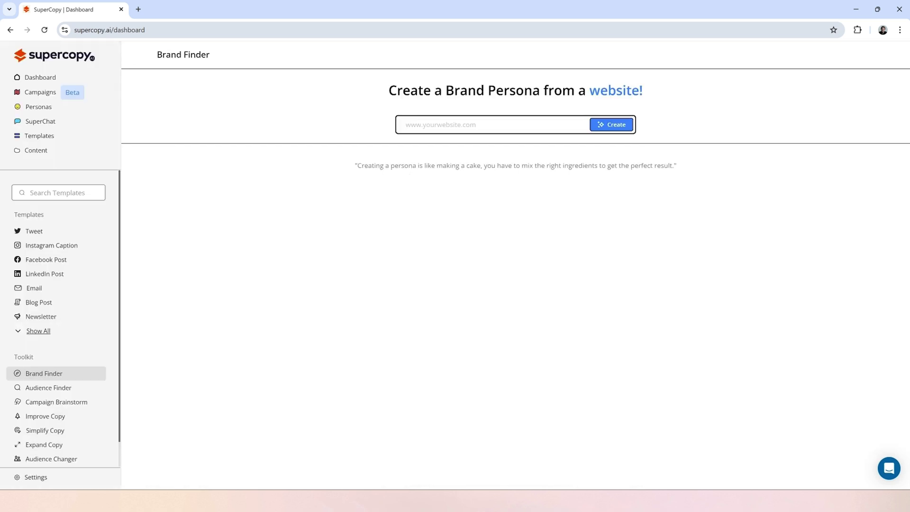
pyautogui.write('nike.com')
# Generate the Nike brand persona from nike.com in Brand Finder and save it.
pyautogui.click(606, 125)
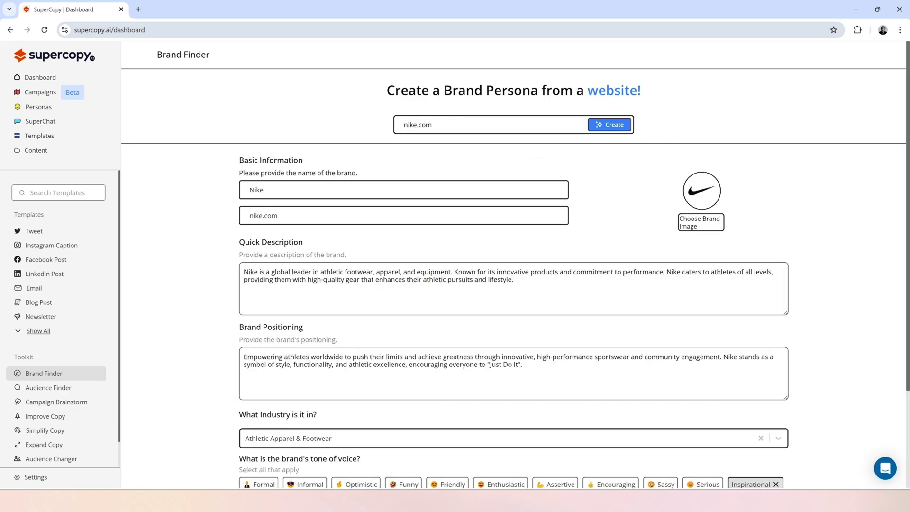
pyautogui.scroll(-2, 776, 447)
pyautogui.click(776, 447)
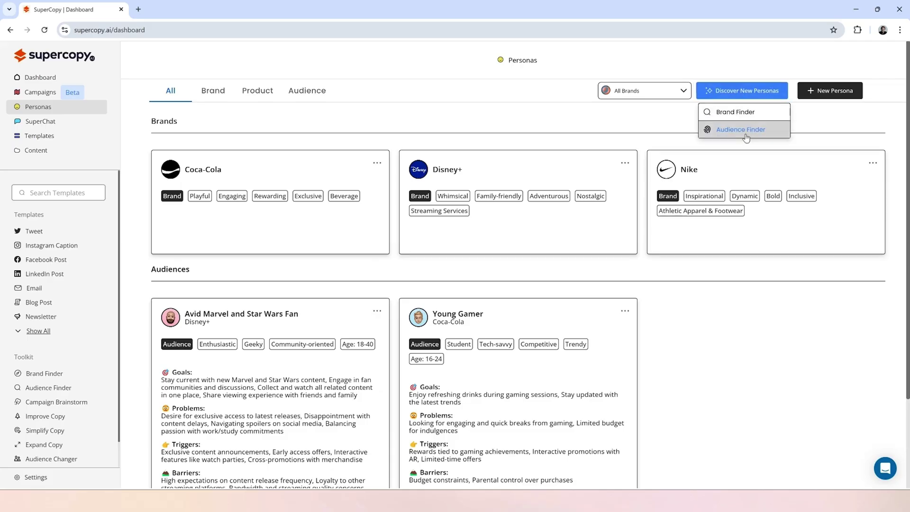
# In Audience Finder, select Nike as the brand to discover audiences for.
pyautogui.click(745, 130)
pyautogui.click(554, 126)
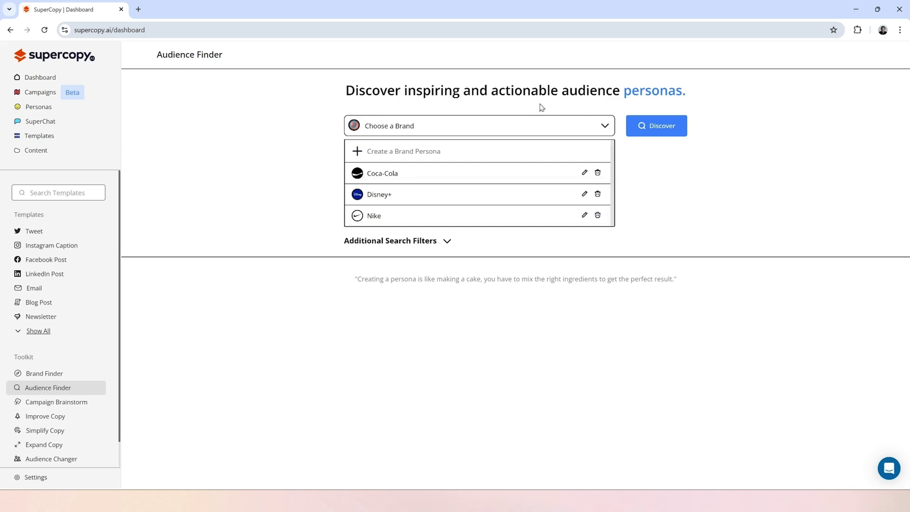
pyautogui.click(382, 218)
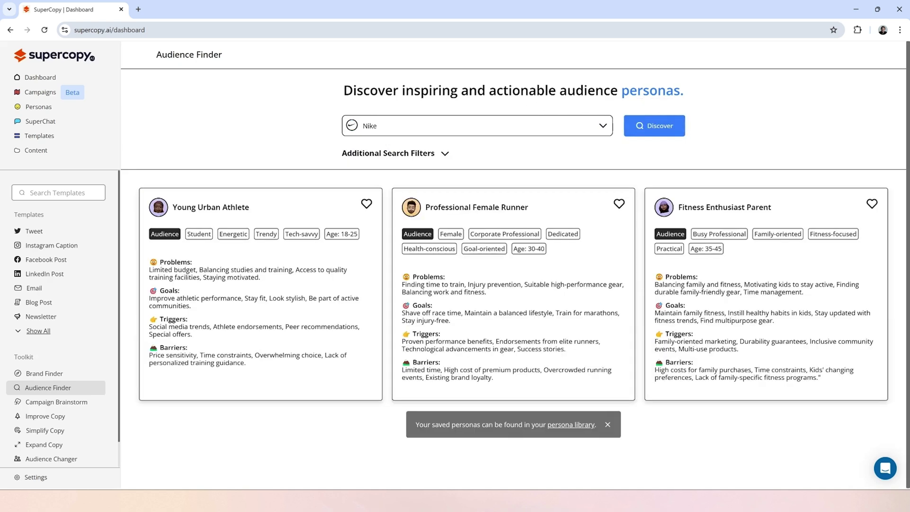
# Check the additional search filters, then save the Young Urban Athlete and Professional Female Runner personas.
pyautogui.click(399, 159)
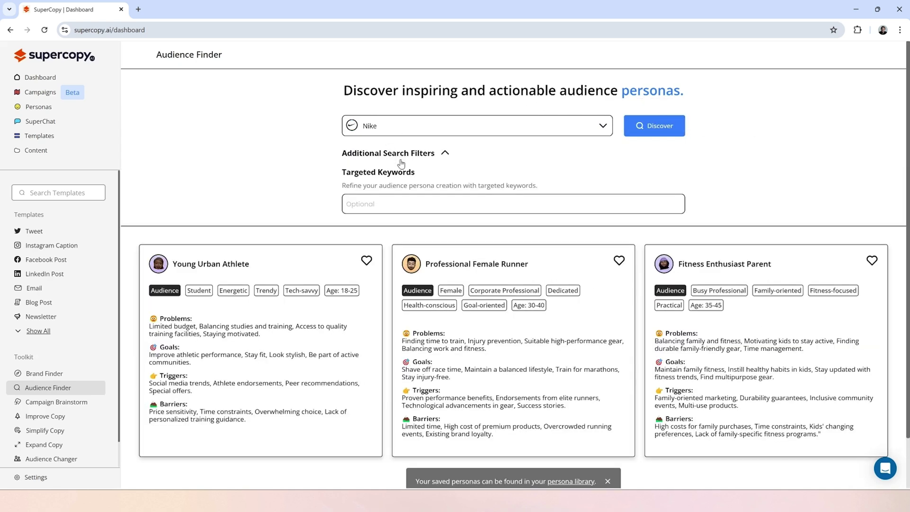
pyautogui.click(405, 204)
pyautogui.scroll(-1, 273, 171)
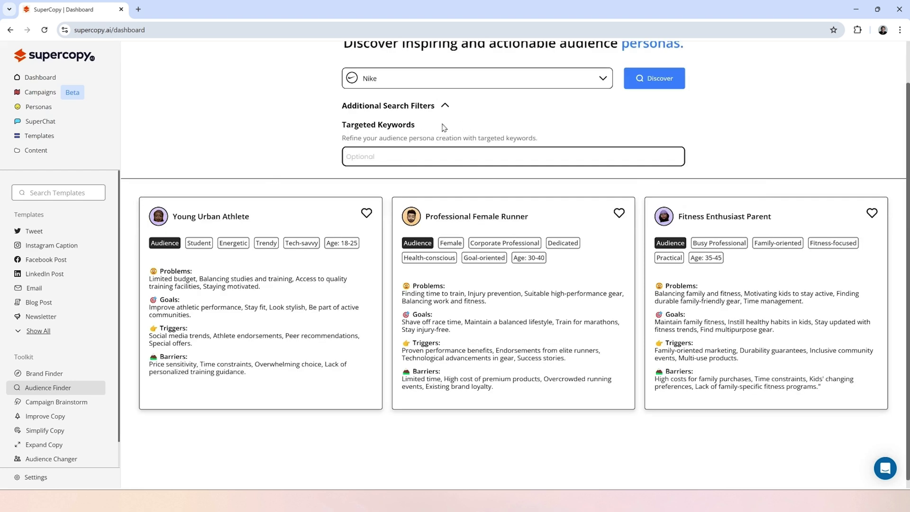
pyautogui.click(445, 107)
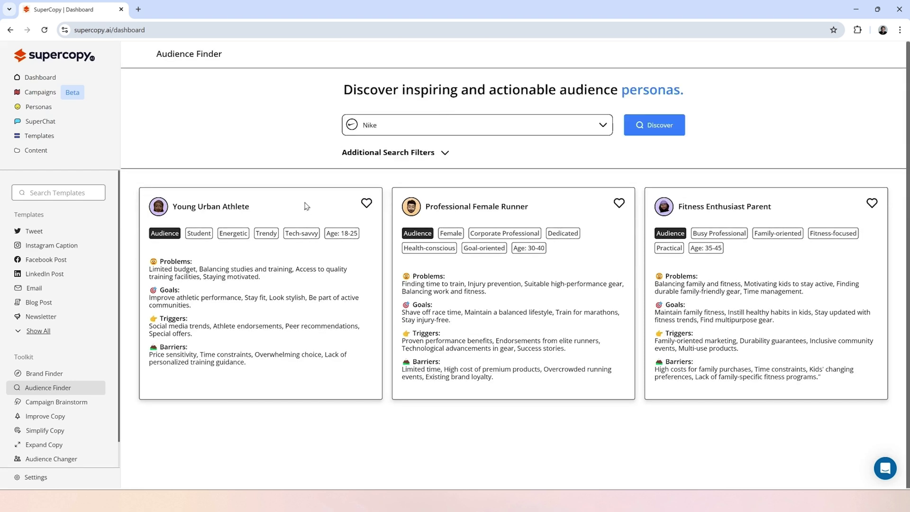
pyautogui.click(366, 203)
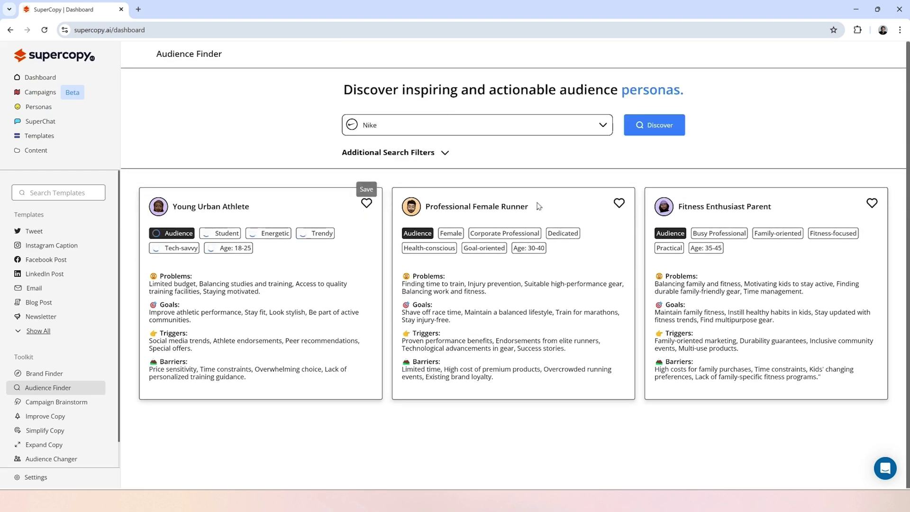
pyautogui.click(617, 204)
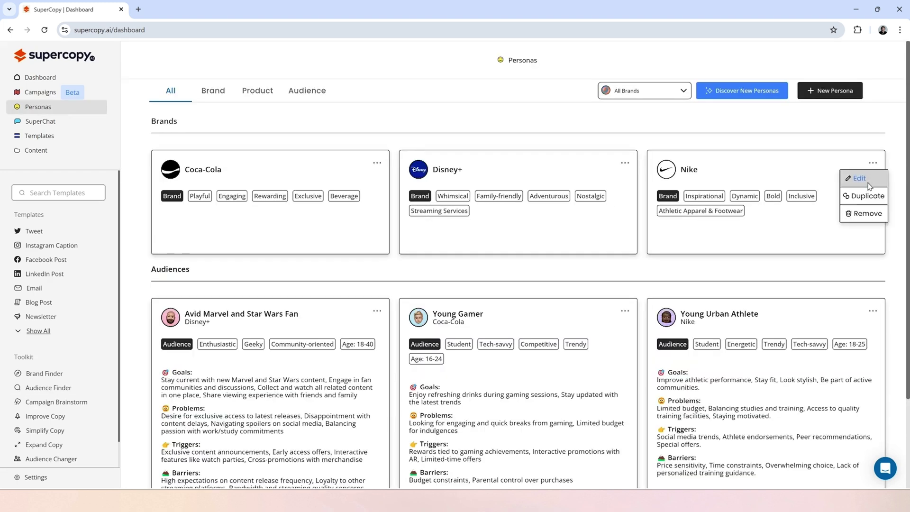
# Add an Avoid Saying rule for 'Cool' to the Nike persona's brand dictionary.
pyautogui.click(868, 186)
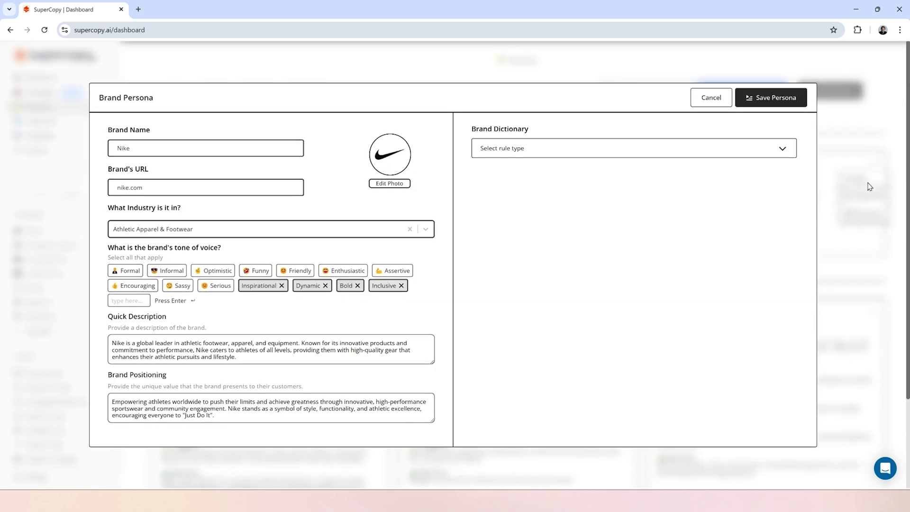
pyautogui.click(680, 146)
pyautogui.click(663, 176)
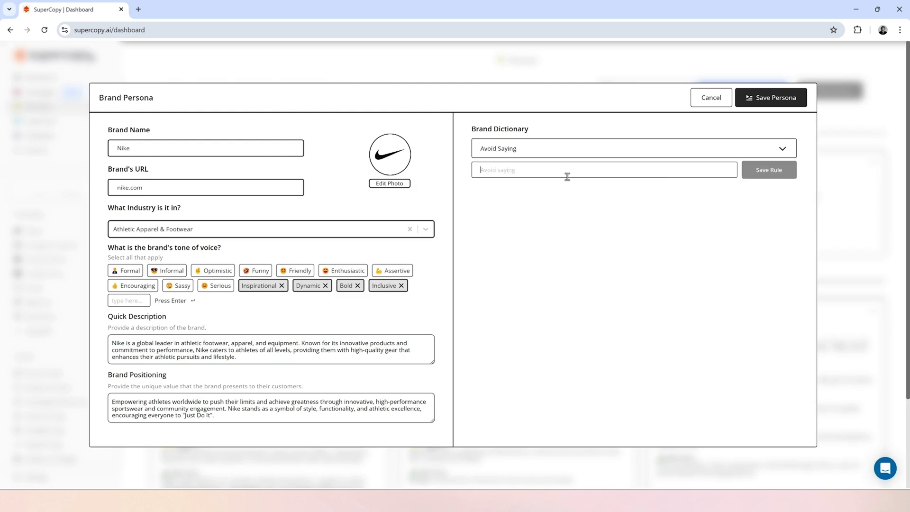
pyautogui.write('Cool')
pyautogui.click(768, 170)
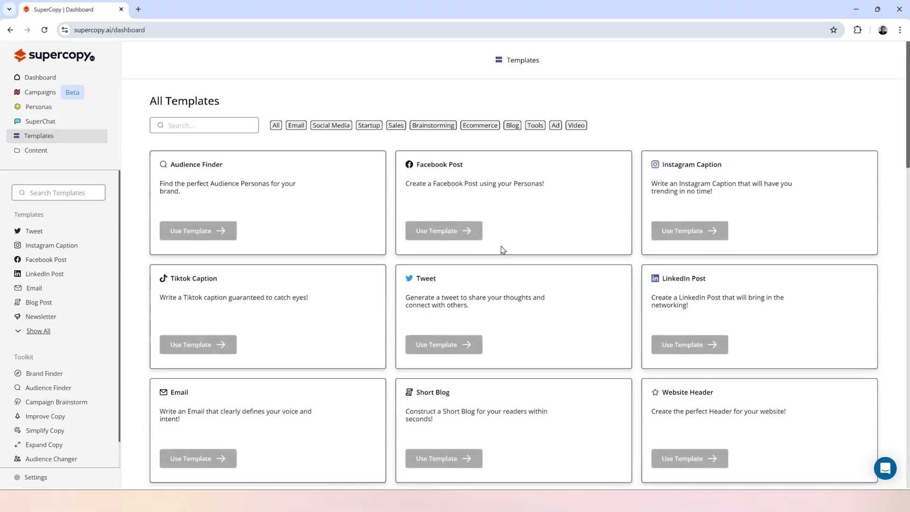
pyautogui.scroll(-1, 785, 221)
pyautogui.scroll(-2, 785, 220)
pyautogui.scroll(-2, 785, 220)
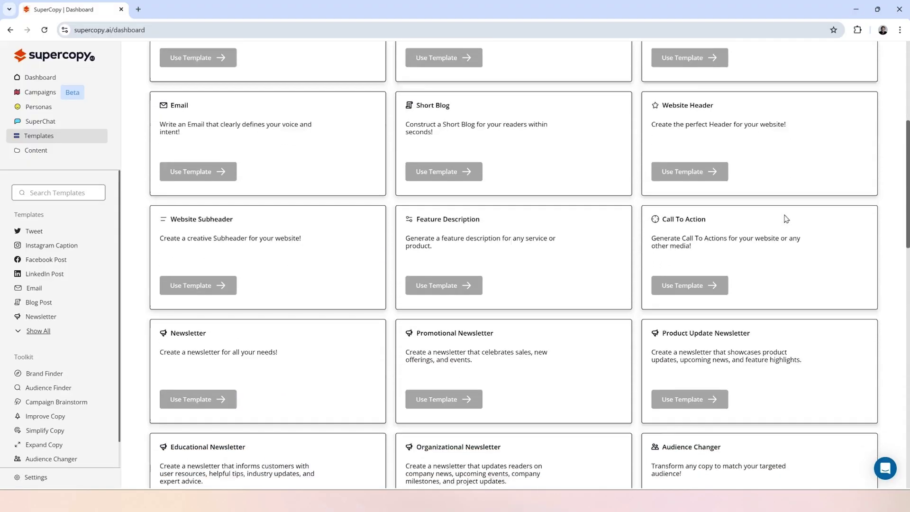
pyautogui.scroll(-1, 785, 218)
pyautogui.scroll(-1, 785, 219)
pyautogui.scroll(-1, 786, 220)
pyautogui.scroll(-1, 786, 220)
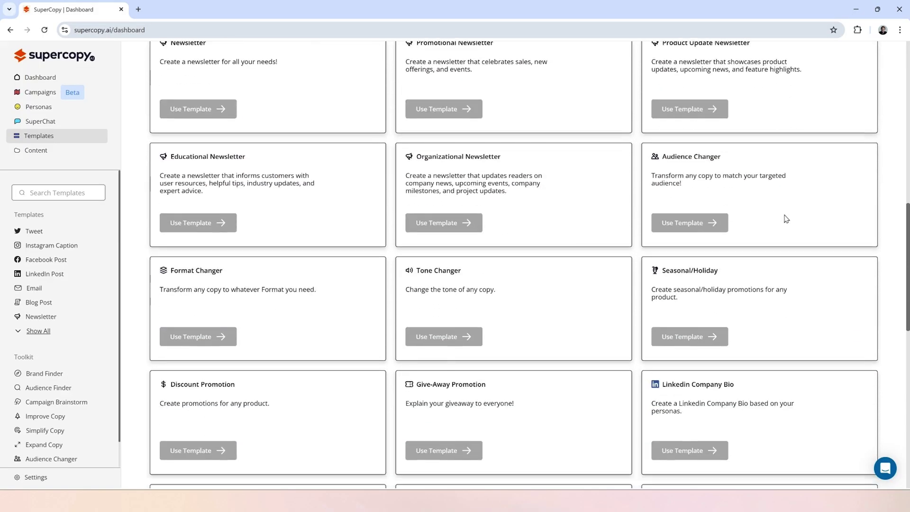
pyautogui.scroll(-1, 785, 219)
pyautogui.scroll(-3, 786, 219)
# Generate Facebook Post drafts with Nike as the brand persona for the back-to-school sale.
pyautogui.click(39, 260)
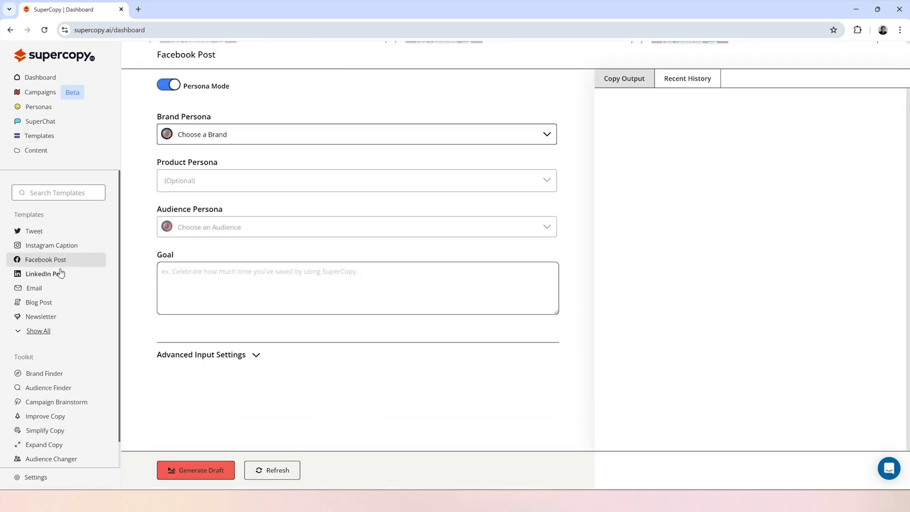
pyautogui.click(466, 132)
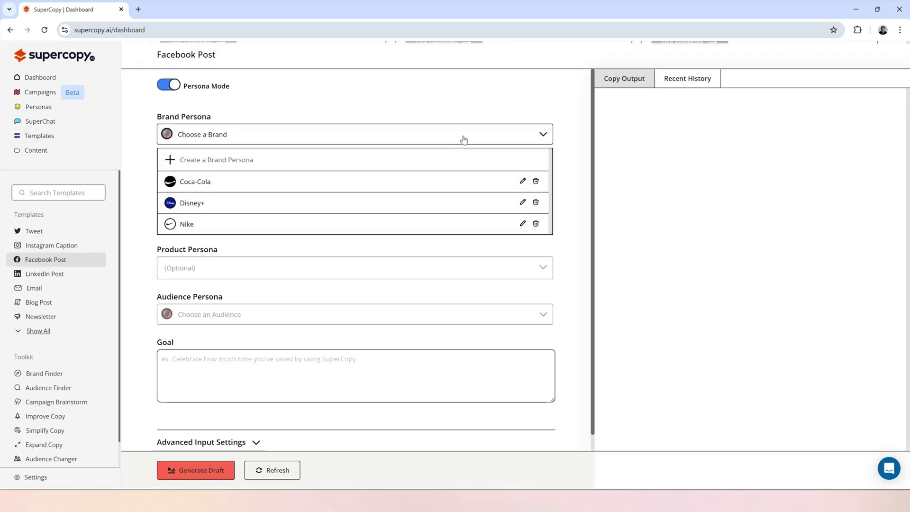
pyautogui.click(185, 225)
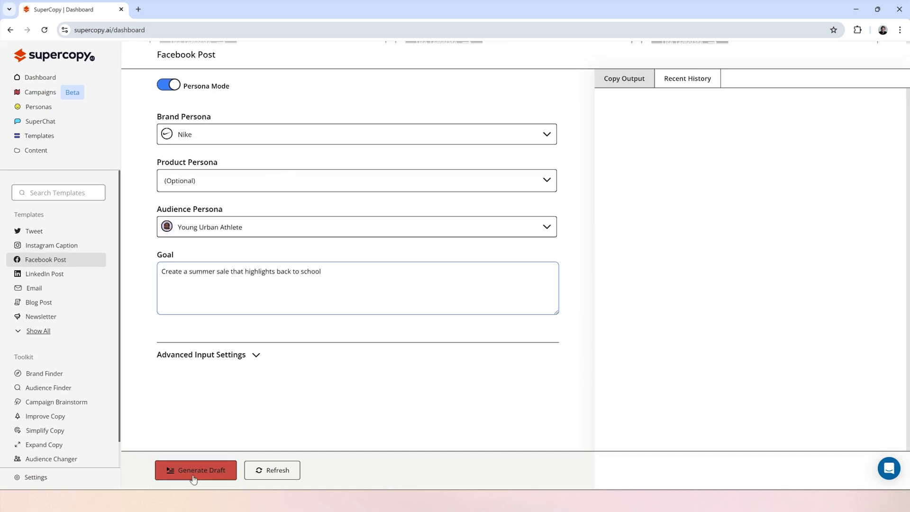
pyautogui.click(171, 472)
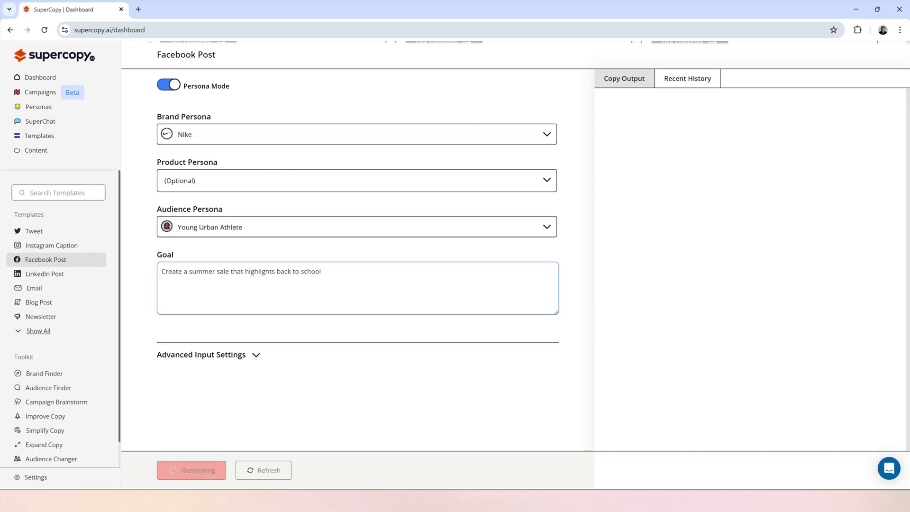
pyautogui.scroll(-2, 830, 265)
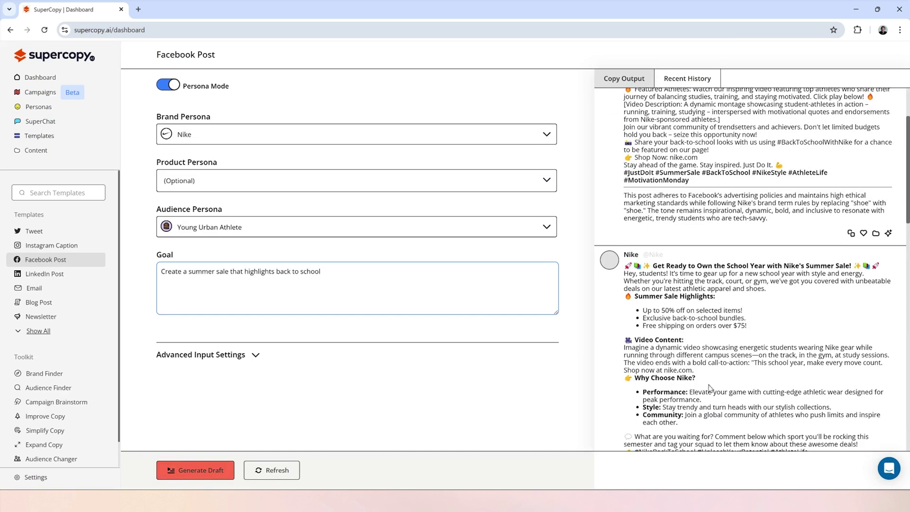
# Regenerate the Facebook posts with emojis disabled and view one post's AI reasoning.
pyautogui.click(213, 367)
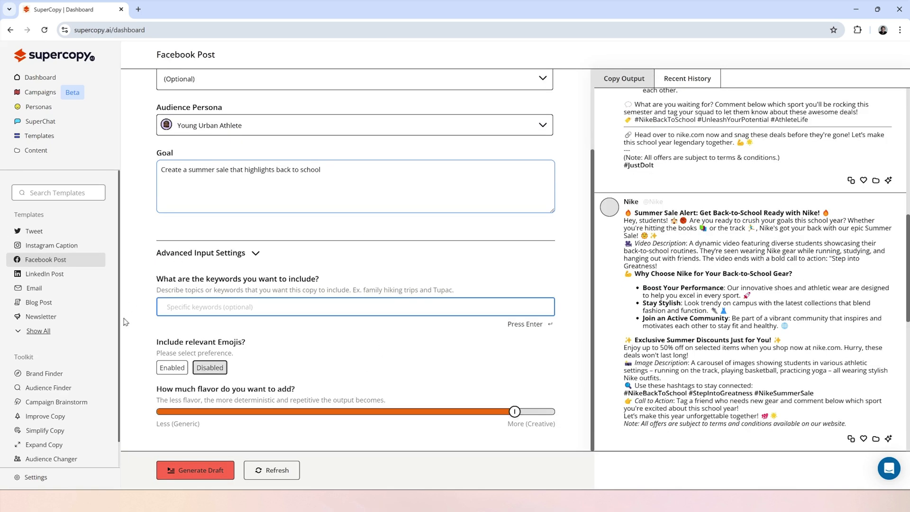
pyautogui.click(202, 478)
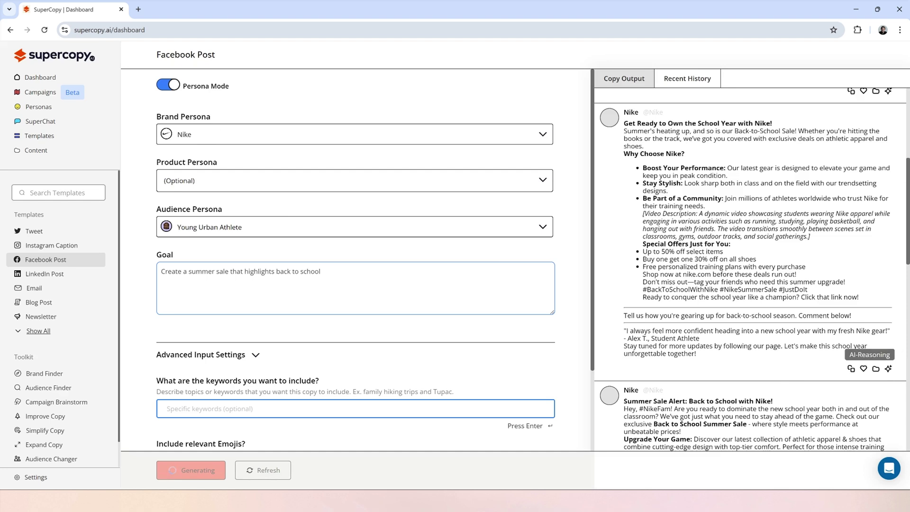
pyautogui.click(888, 369)
pyautogui.scroll(-3, 874, 316)
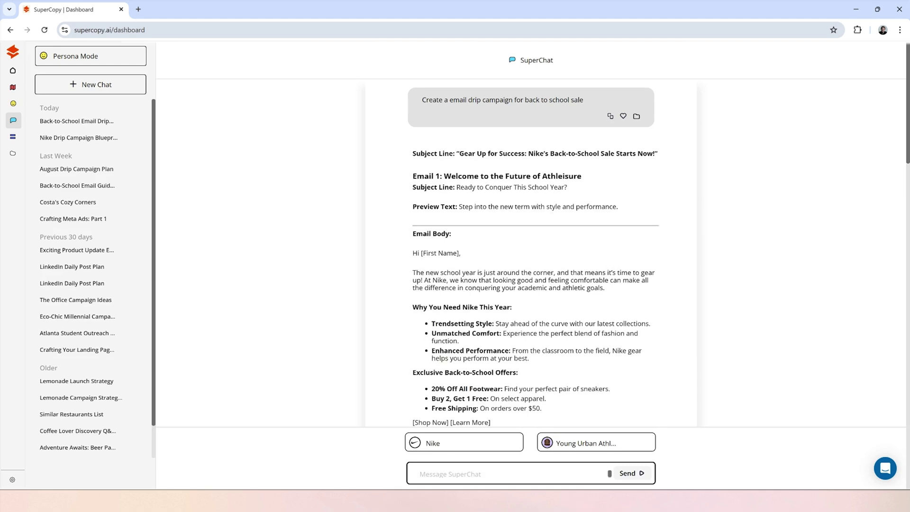
# Go to the Dashboard to see the recent Nike posts and email campaign.
pyautogui.click(16, 73)
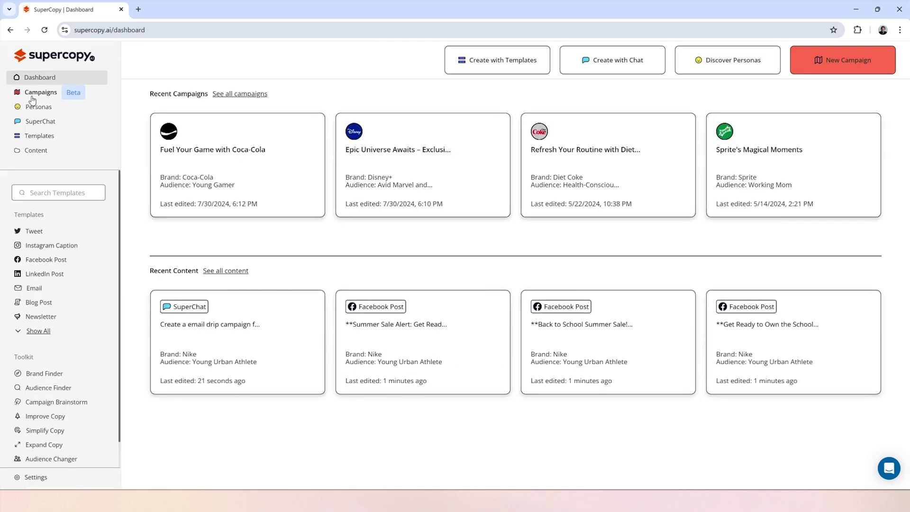